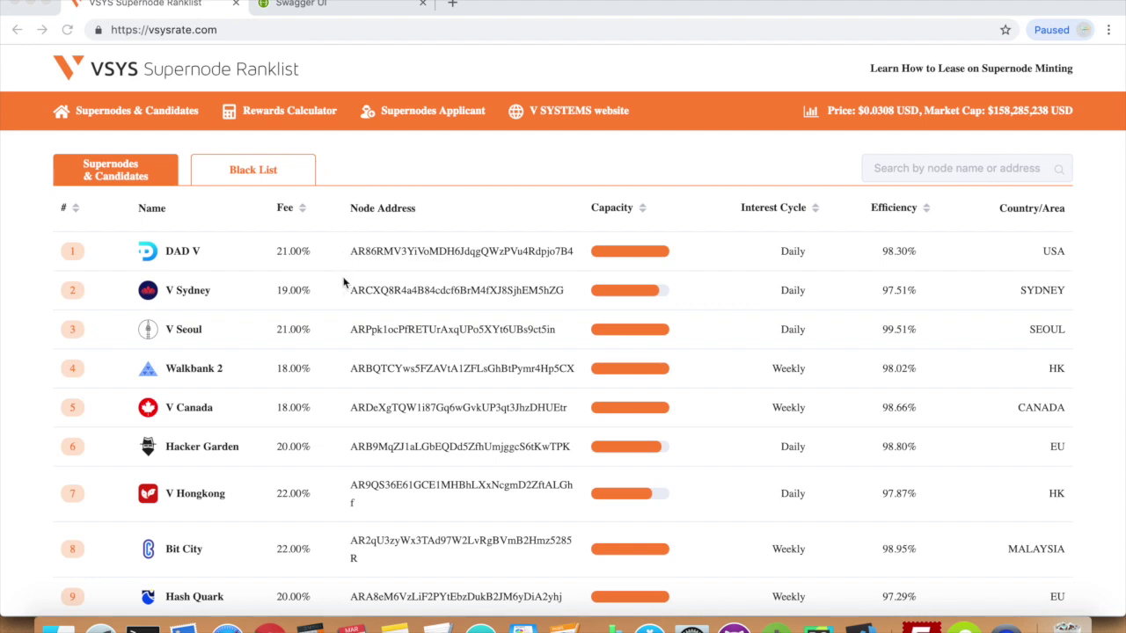
# - Scroll down to the bottom of the supernode ranklist to reach the listing disclaimer
pyautogui.scroll(-2, 344, 300)
pyautogui.scroll(-5, 345, 301)
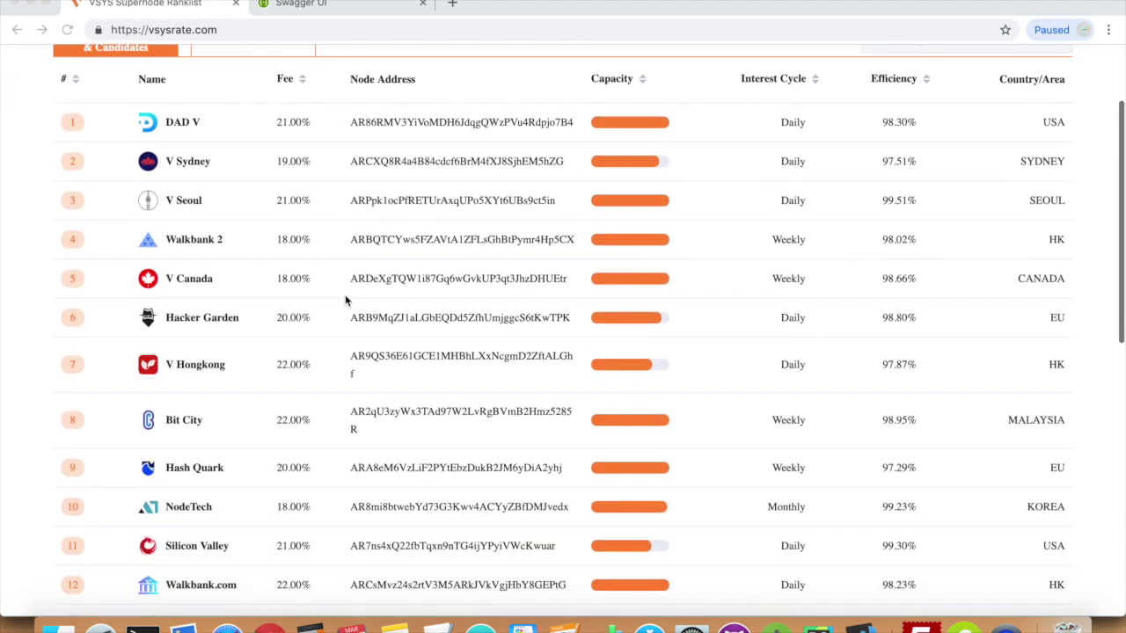
pyautogui.scroll(-4, 345, 300)
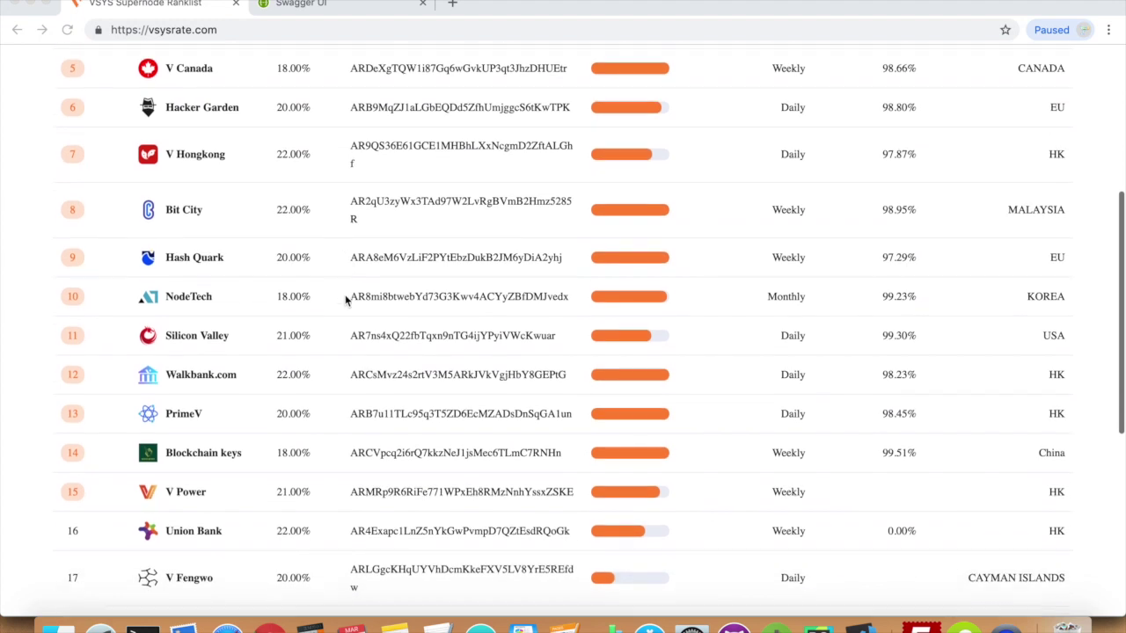
pyautogui.scroll(-1, 191, 468)
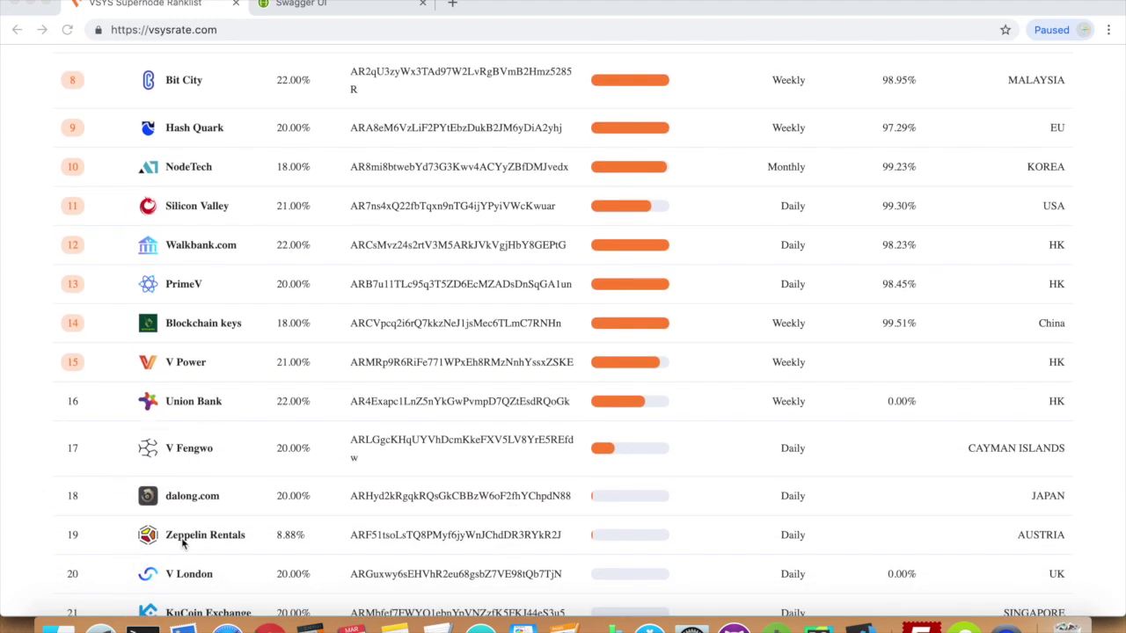
pyautogui.scroll(10, 182, 537)
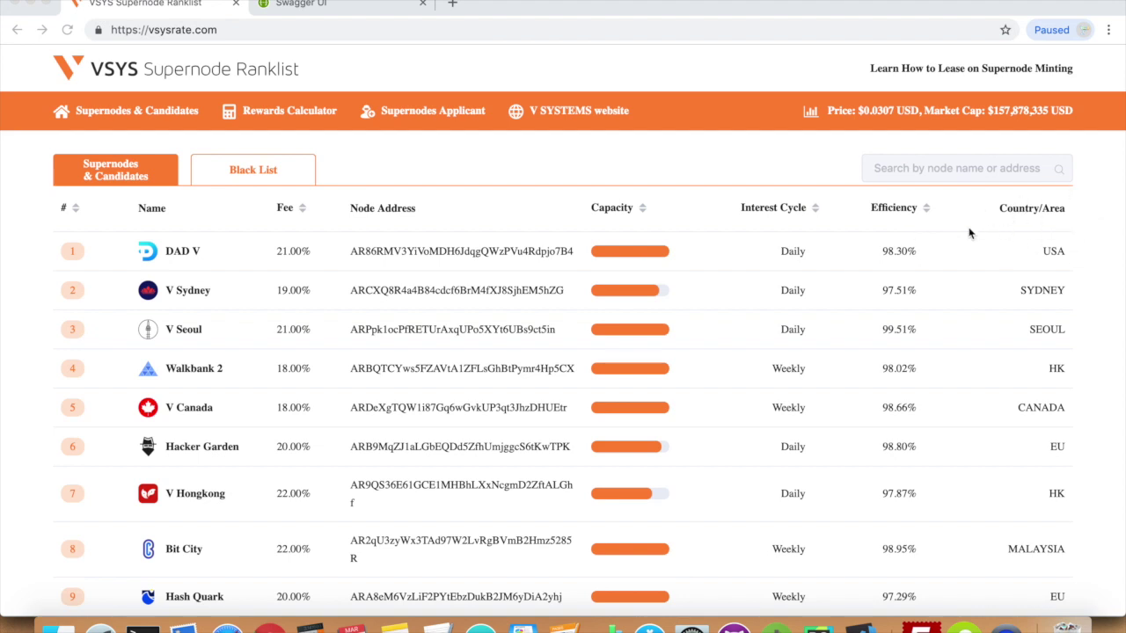
pyautogui.scroll(-2, 350, 385)
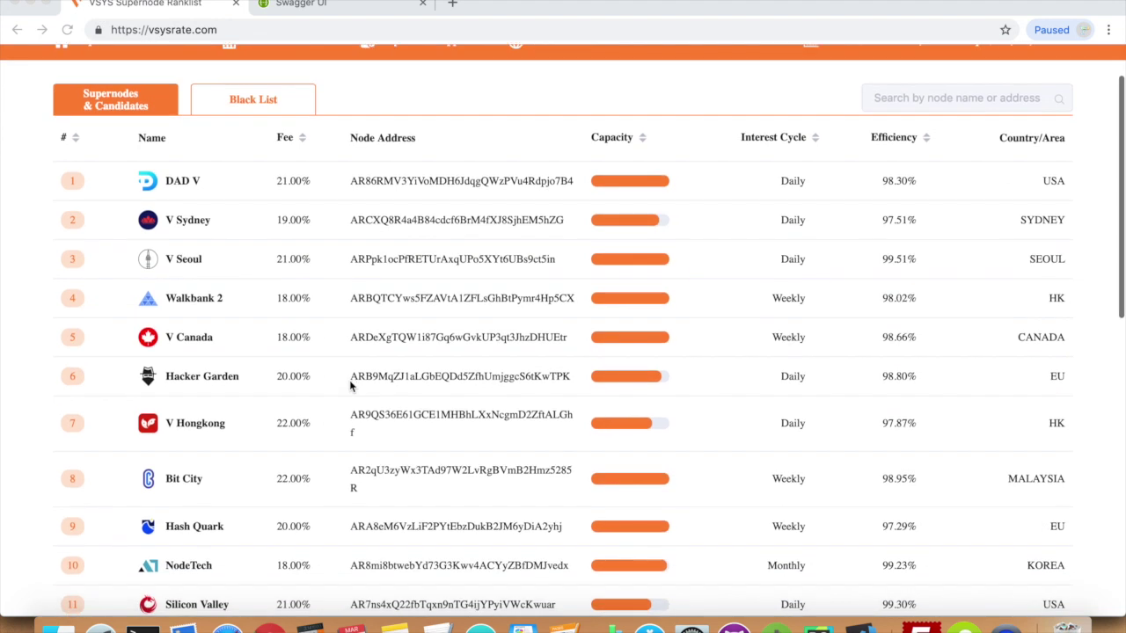
pyautogui.scroll(-1, 349, 385)
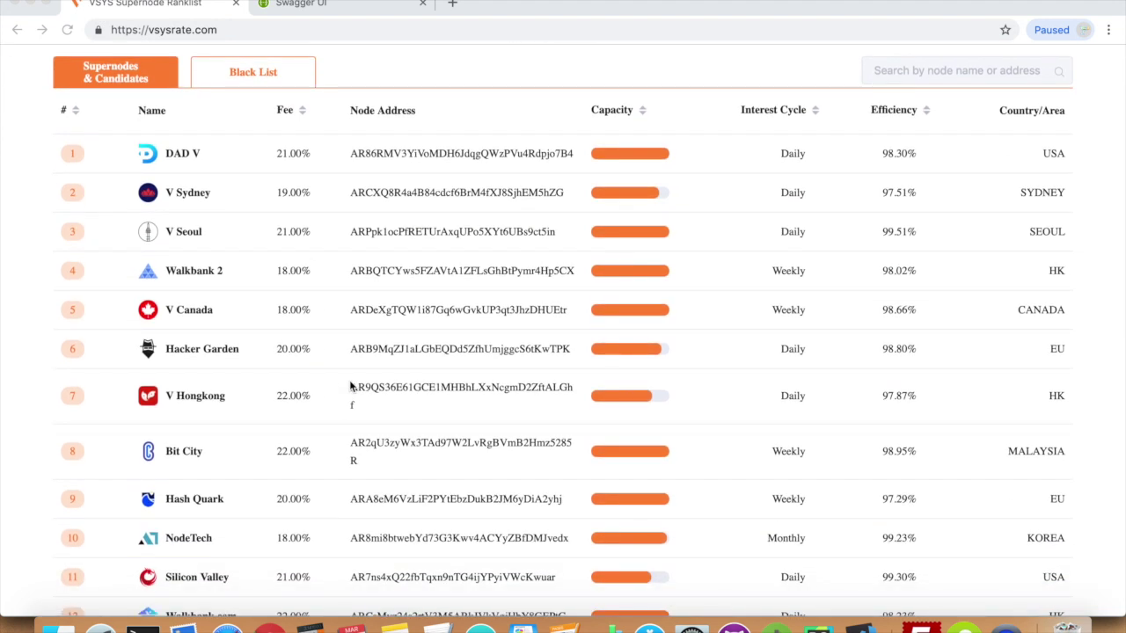
pyautogui.scroll(-10, 350, 385)
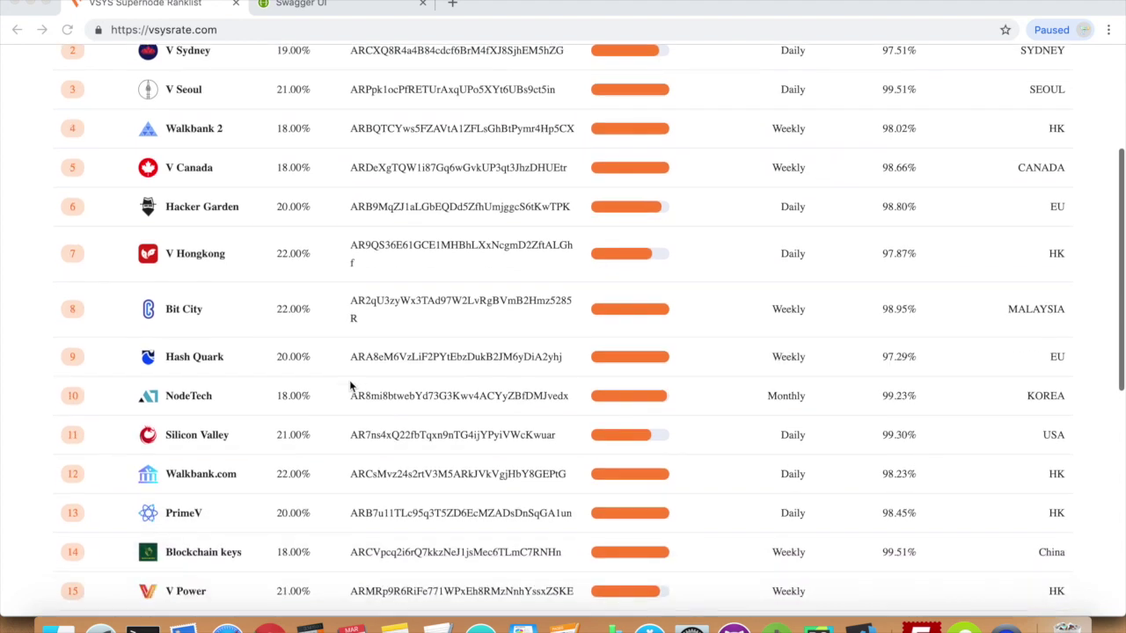
pyautogui.scroll(-5, 349, 380)
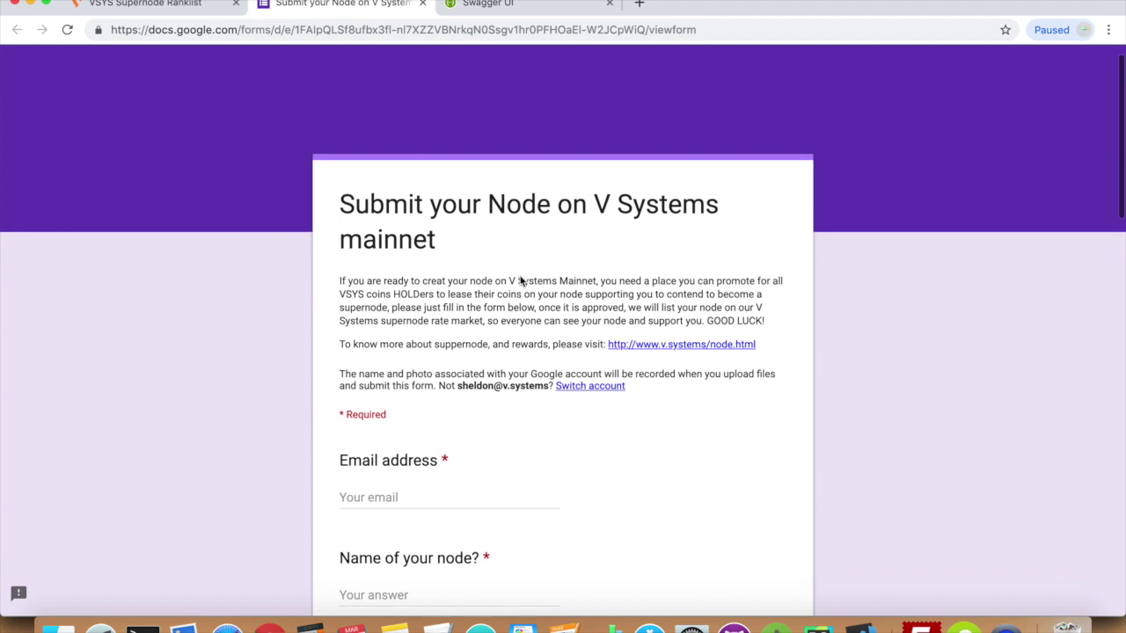
pyautogui.scroll(-2, 520, 282)
pyautogui.scroll(-5, 520, 281)
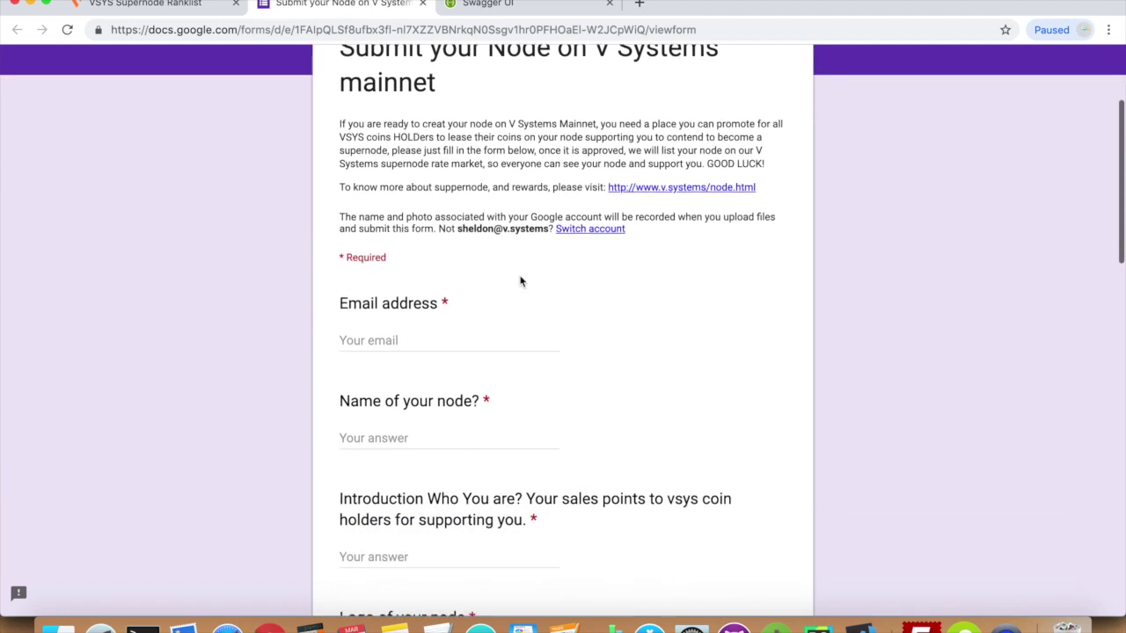
pyautogui.scroll(-3, 520, 281)
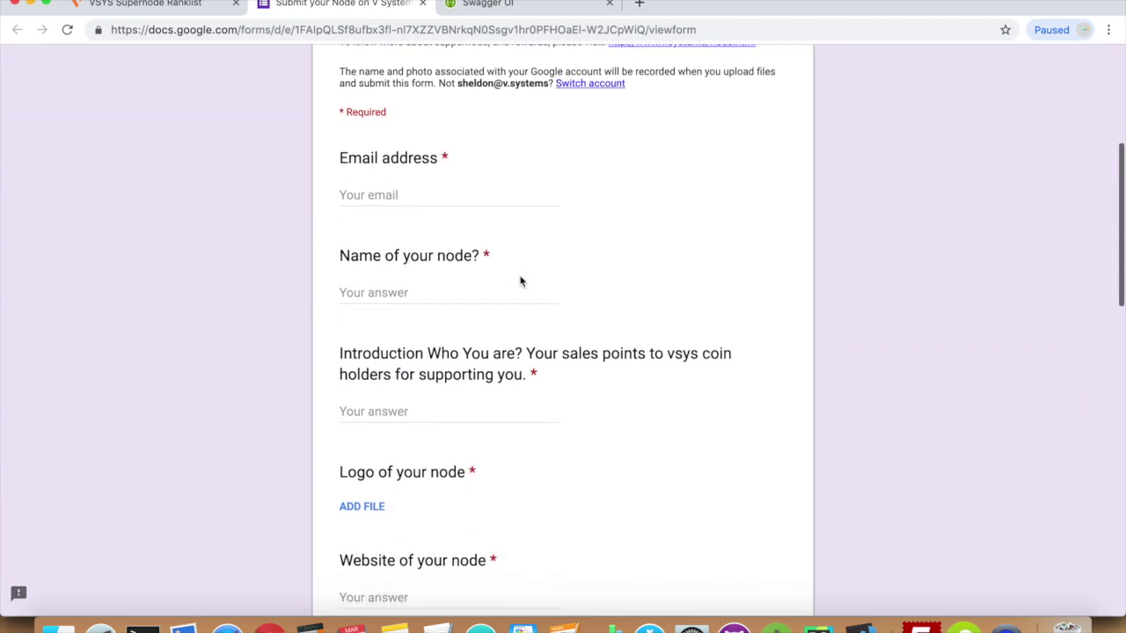
pyautogui.scroll(-3, 519, 277)
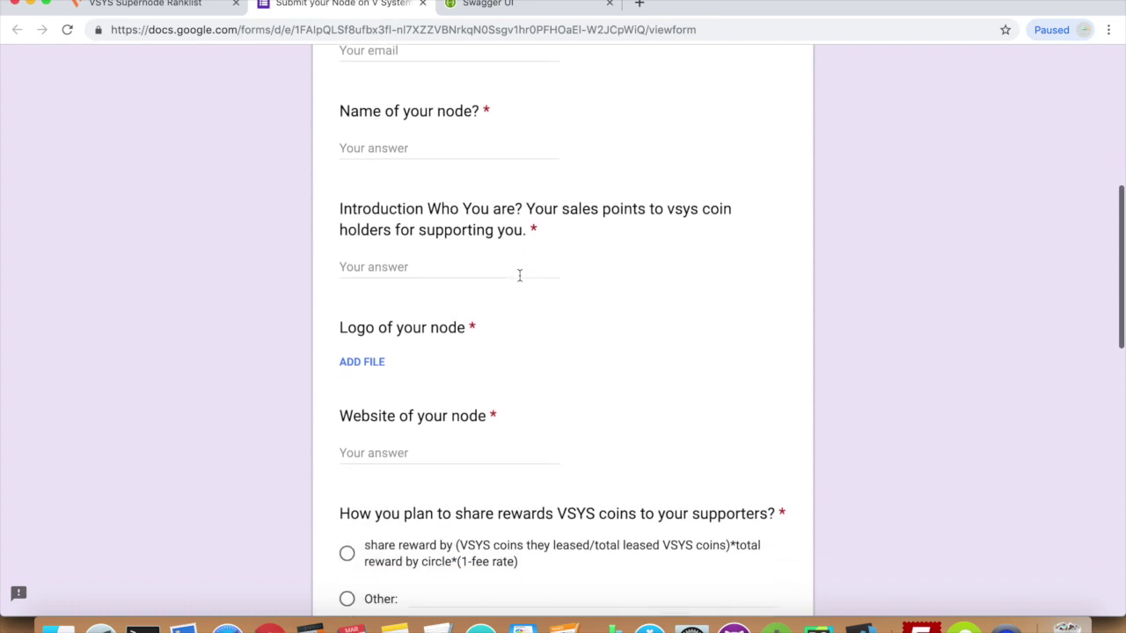
pyautogui.scroll(-6, 520, 281)
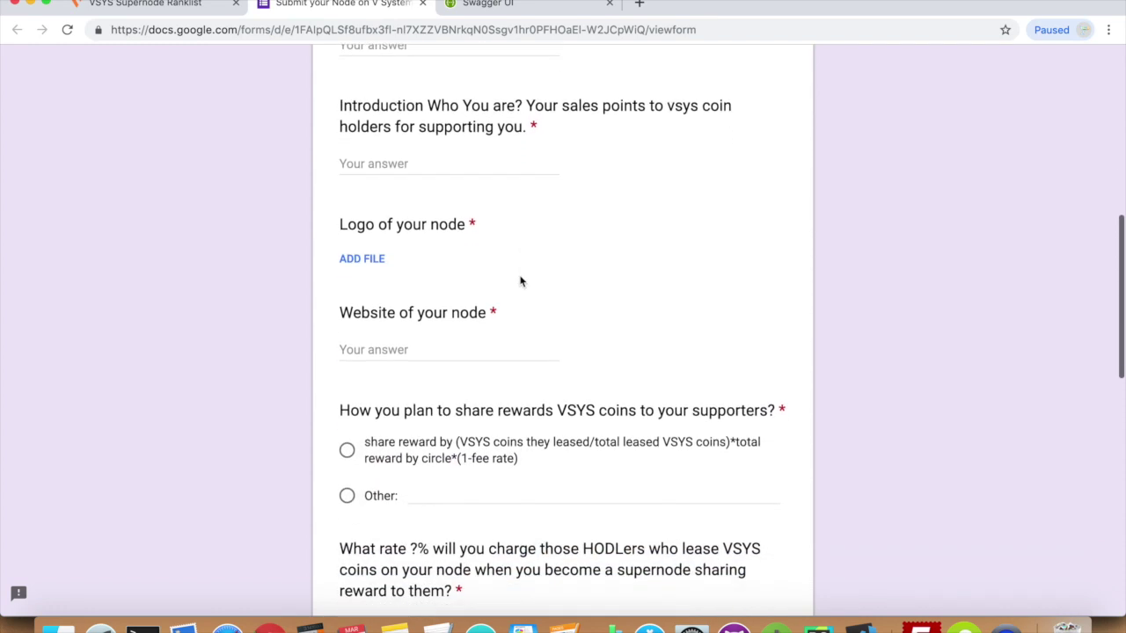
pyautogui.scroll(-2, 519, 282)
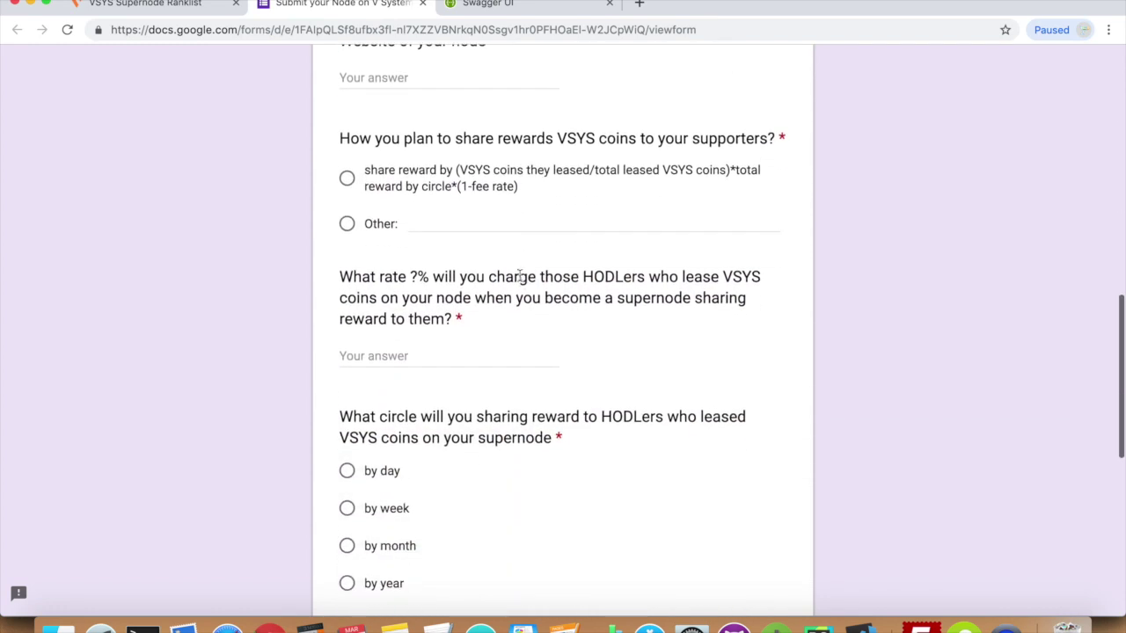
pyautogui.scroll(-3, 519, 277)
pyautogui.scroll(-1, 520, 280)
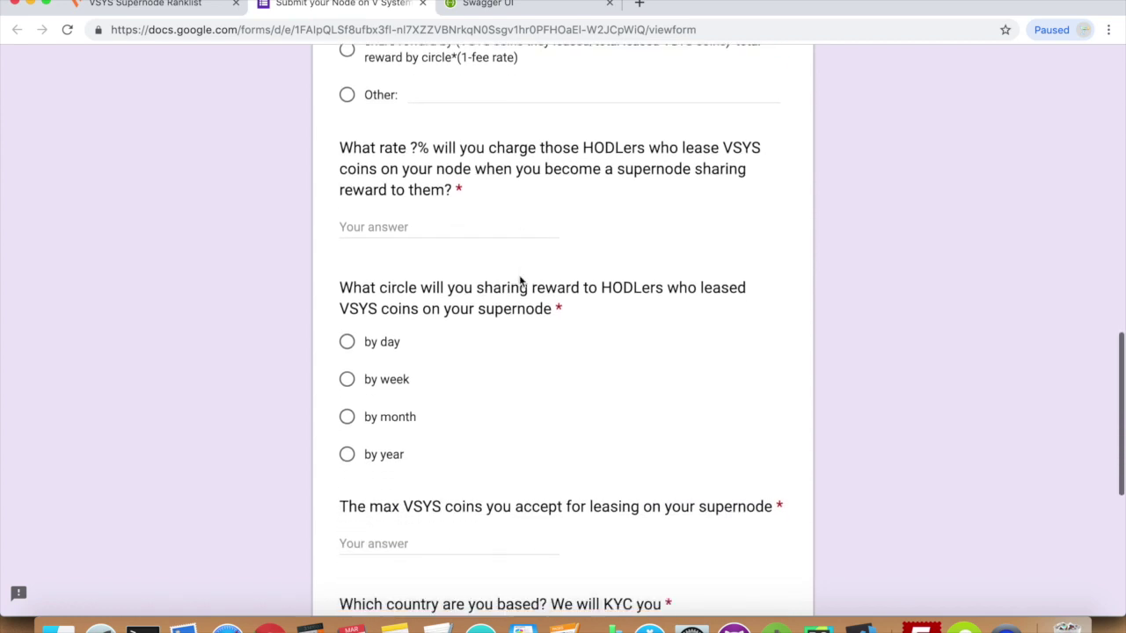
# - Return to the VSYS Supernode Ranklist showing candidates V Power through rank 23, V Singapore
pyautogui.click(115, 9)
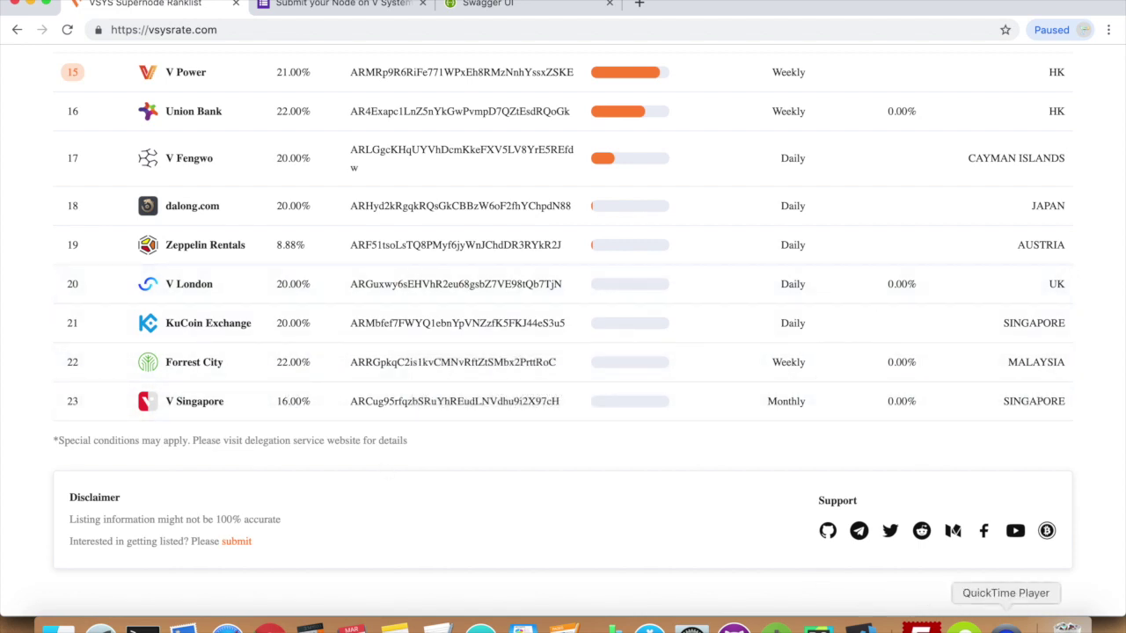
pyautogui.click(1010, 624)
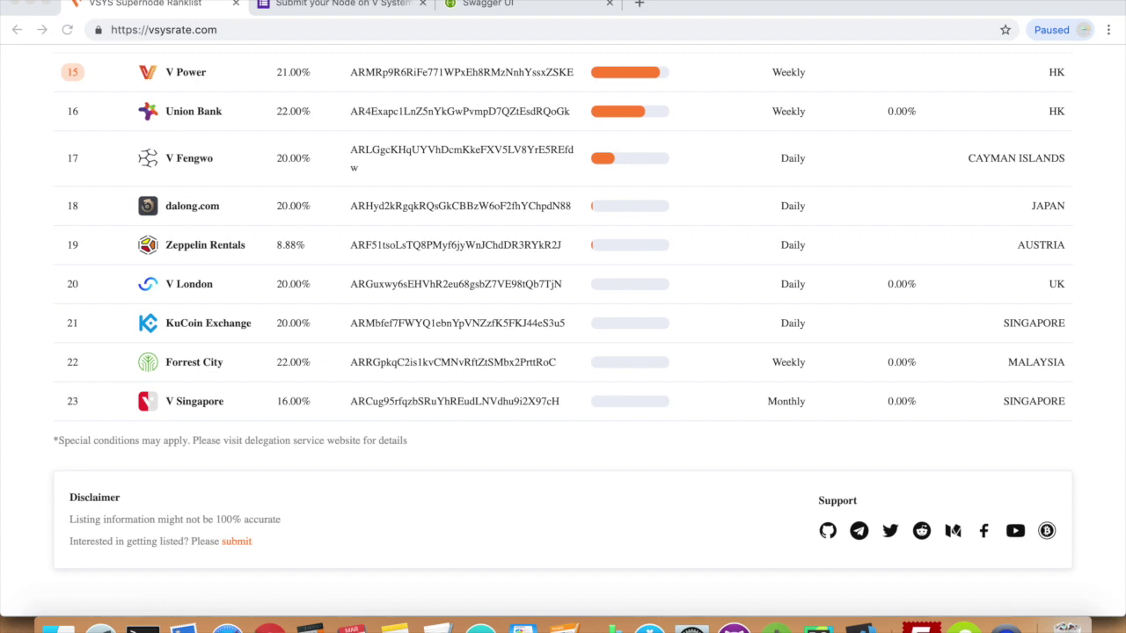
# - Copy V Power's node address from the ranklist into the clipboard and focus Swagger's address field
pyautogui.click(545, 7)
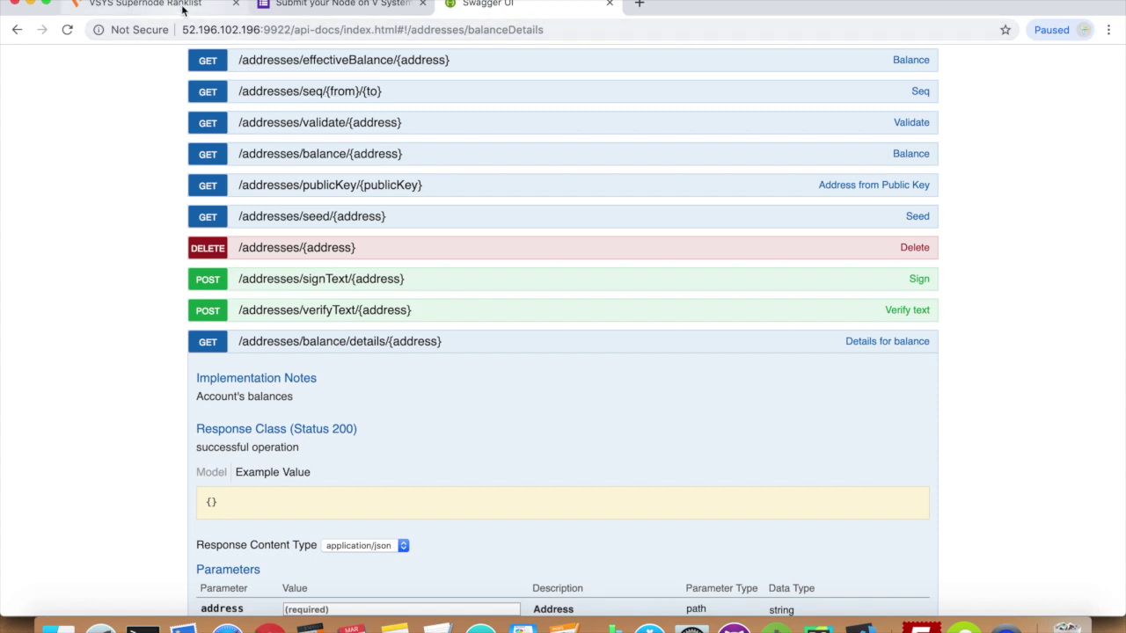
pyautogui.scroll(-5, 246, 220)
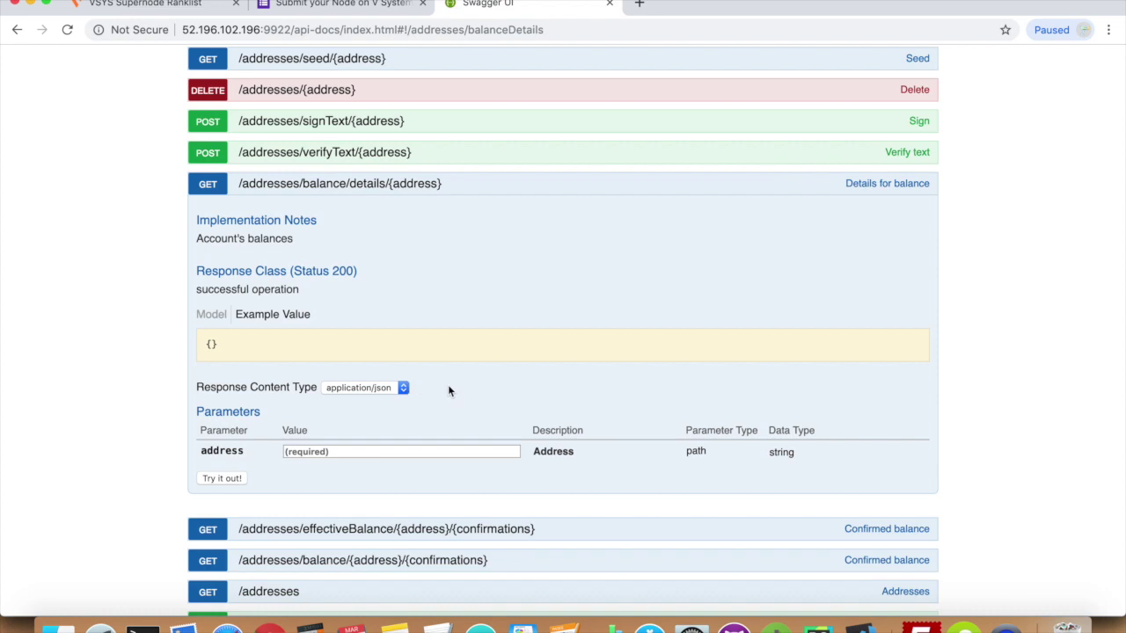
pyautogui.click(145, 4)
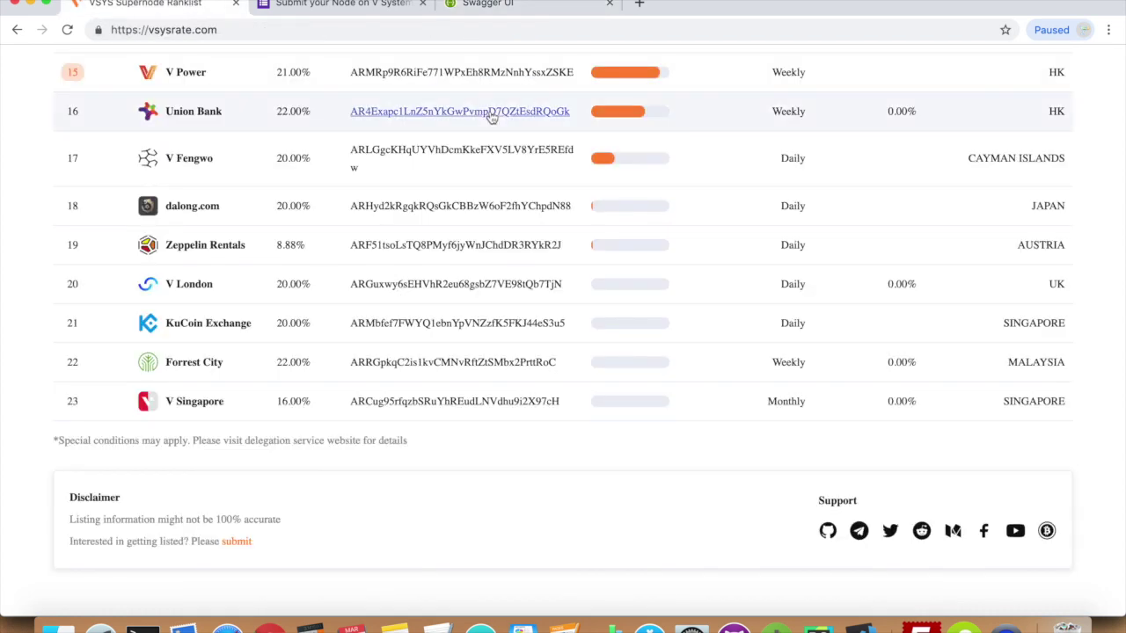
pyautogui.scroll(1, 493, 117)
pyautogui.moveTo(345, 107); pyautogui.dragTo(574, 114)
pyautogui.hotkey('ctrl', 'c')
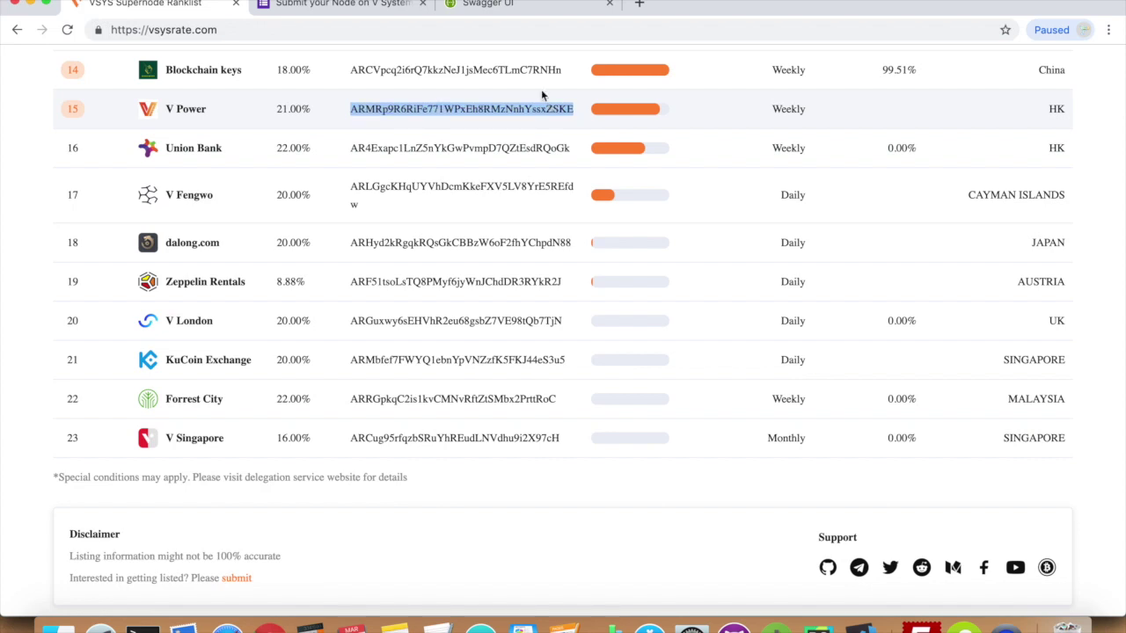
pyautogui.click(512, 7)
pyautogui.click(401, 452)
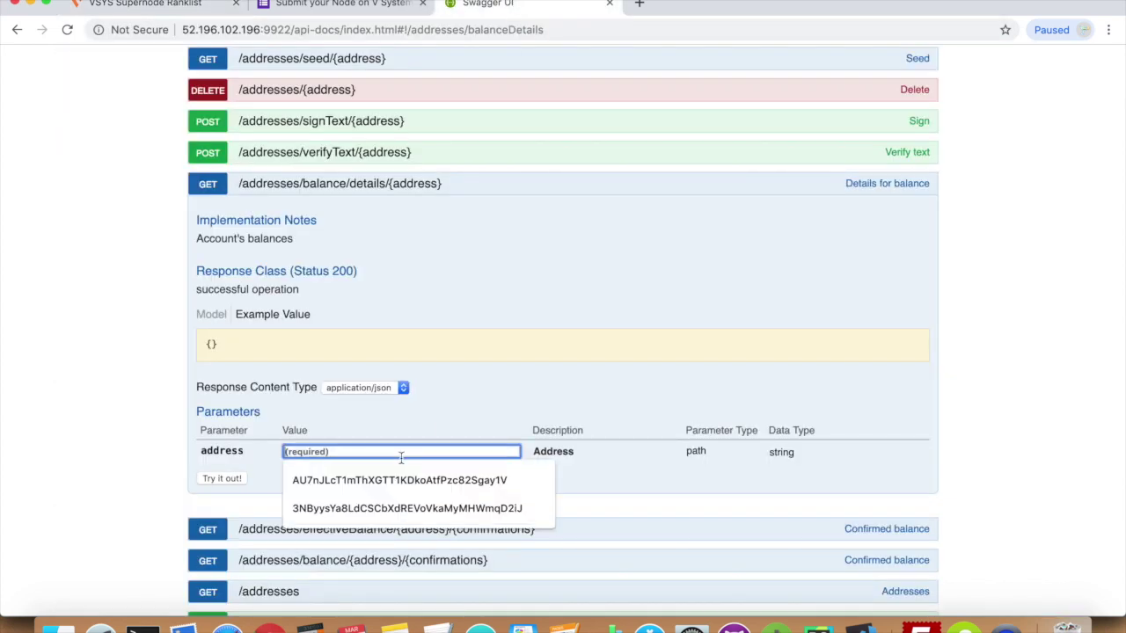
pyautogui.hotkey('ctrl', 'v')
pyautogui.click(229, 480)
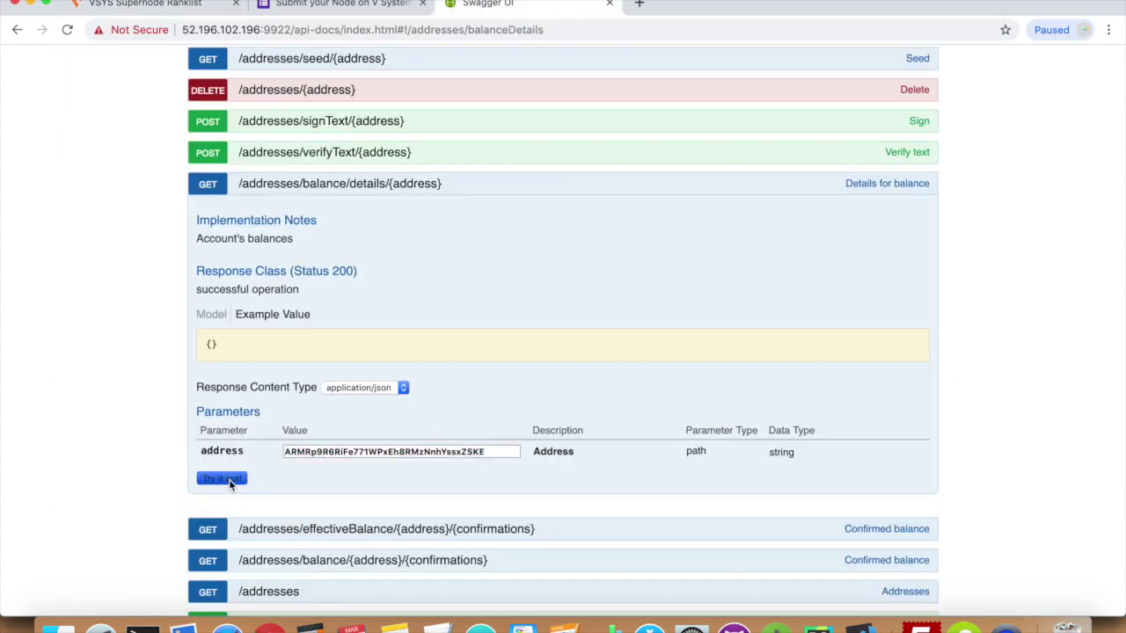
pyautogui.scroll(-4, 251, 467)
pyautogui.scroll(-2, 253, 467)
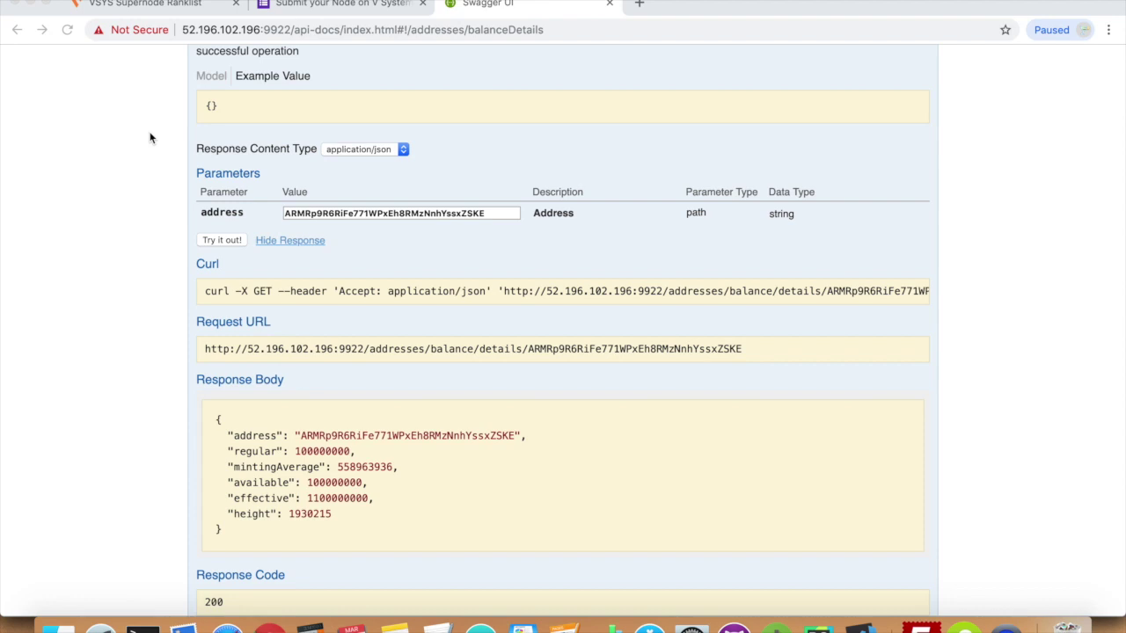
pyautogui.scroll(-5, 149, 137)
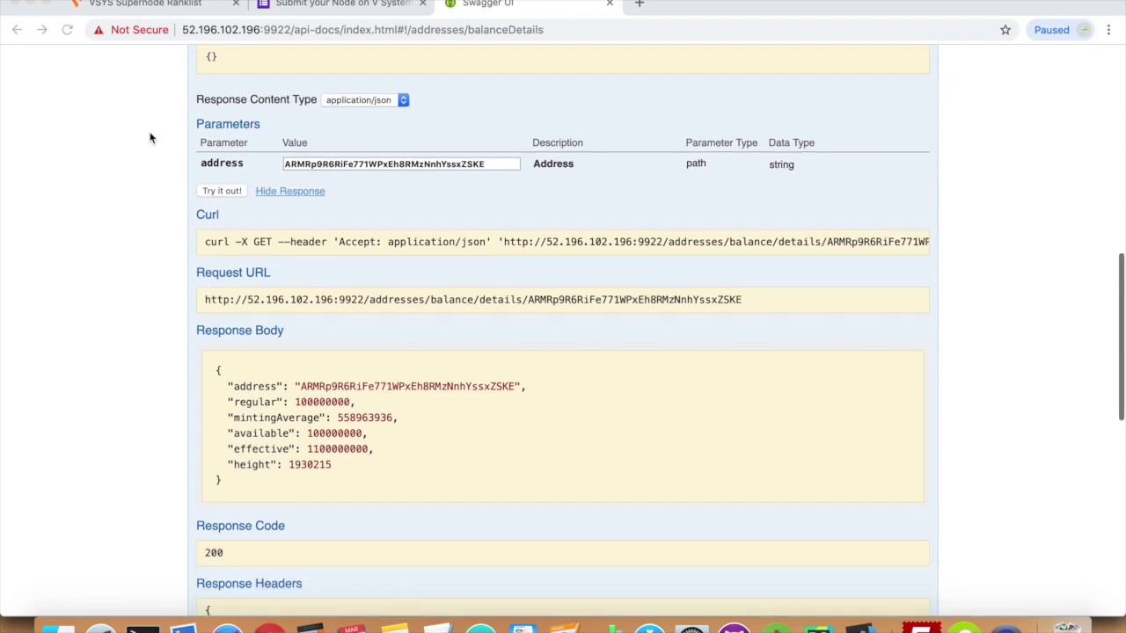
pyautogui.scroll(-5, 150, 137)
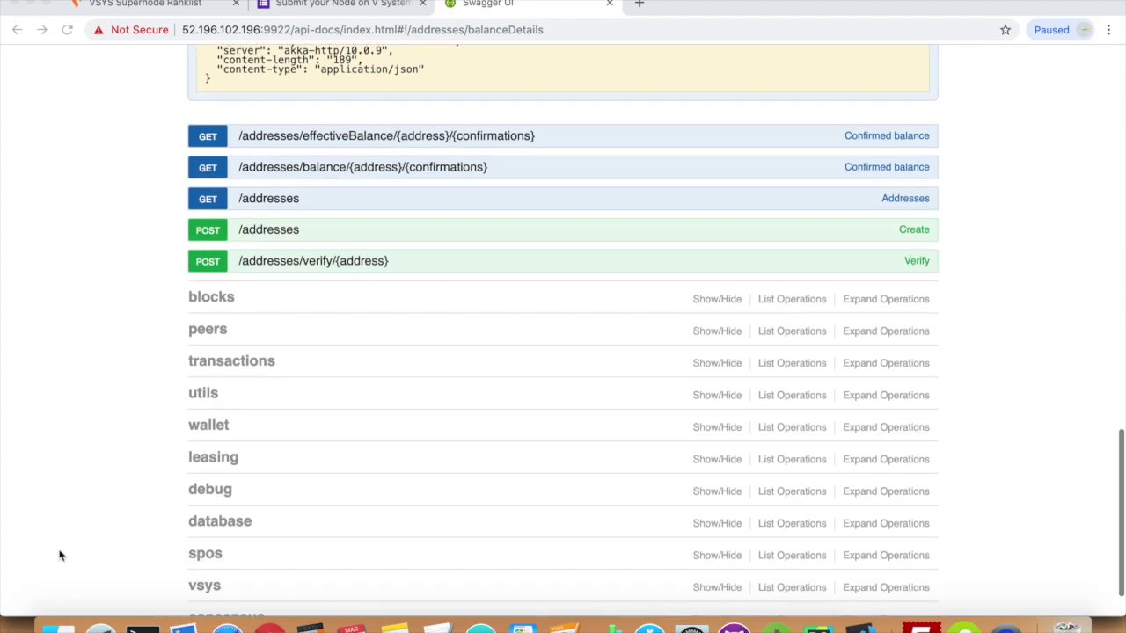
# - Expand the spos operations and fill the /spos/contend body with the example JSON
pyautogui.click(202, 555)
pyautogui.click(204, 555)
pyautogui.scroll(-3, 203, 550)
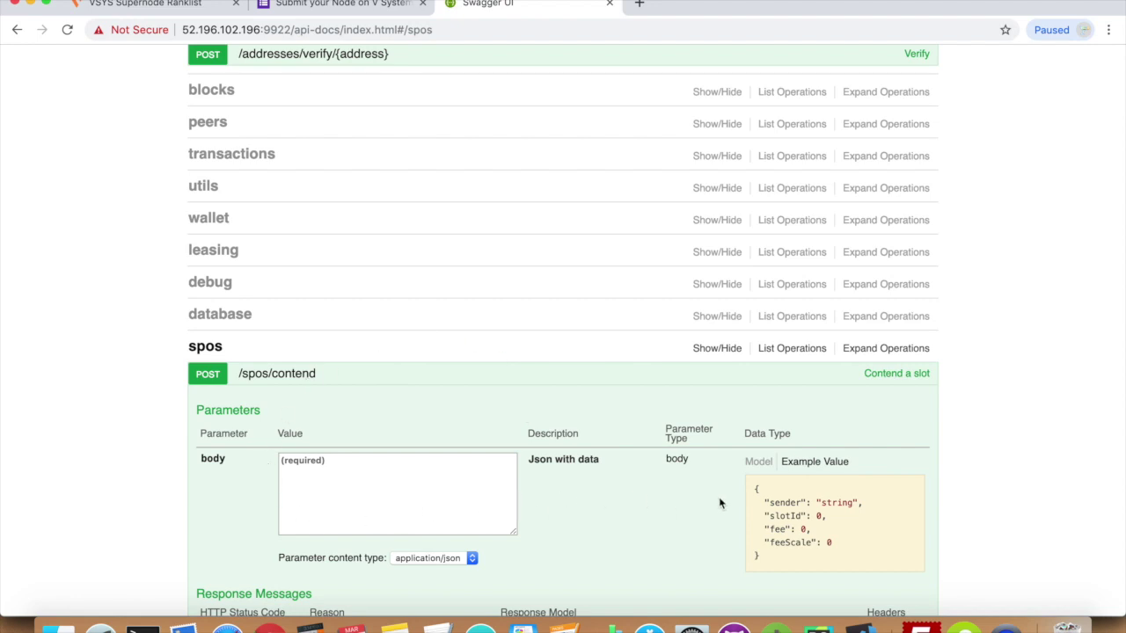
pyautogui.click(780, 505)
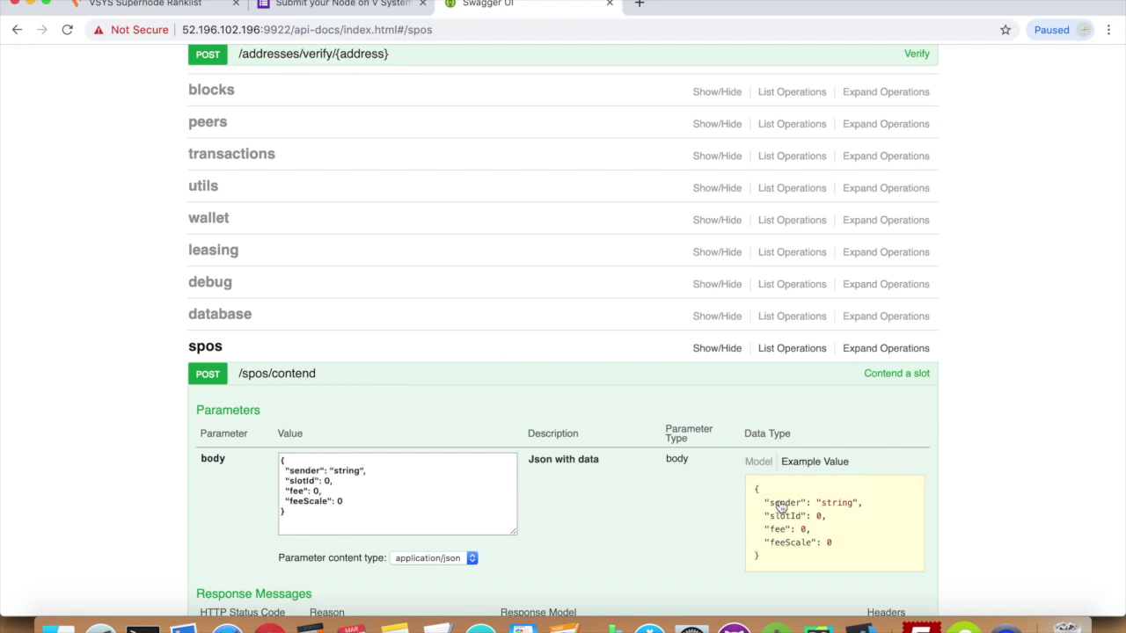
pyautogui.doubleClick(350, 471)
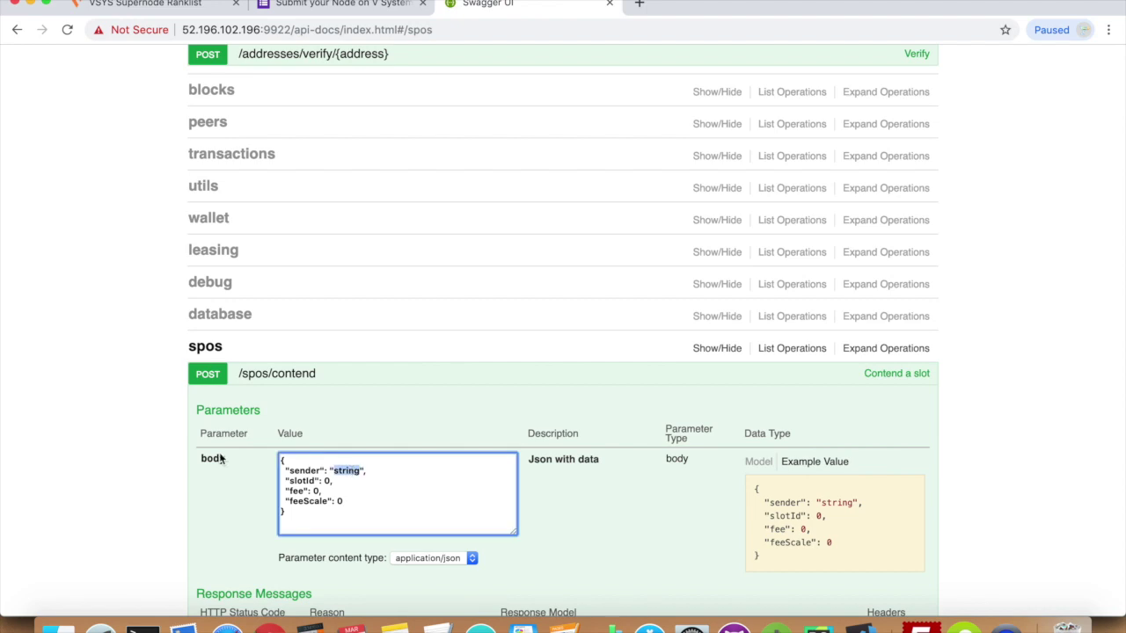
pyautogui.press('BackSpace')
pyautogui.write('<you')
pyautogui.write('r address')
pyautogui.write('>",   "slotId": ')
pyautogui.write('1')
pyautogui.press('Down')
pyautogui.press('BackSpace')
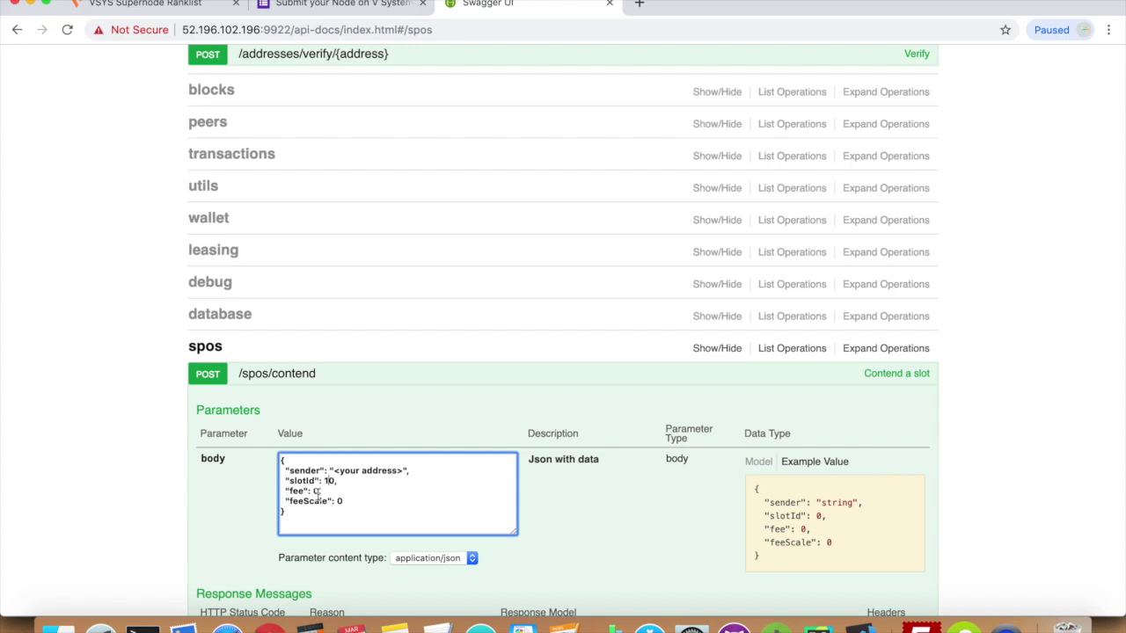
pyautogui.hotkey('shift', 'Left')
pyautogui.press('super+v')
pyautogui.write(',')
pyautogui.click(338, 501)
pyautogui.write('10')
pyautogui.scroll(-2, 264, 585)
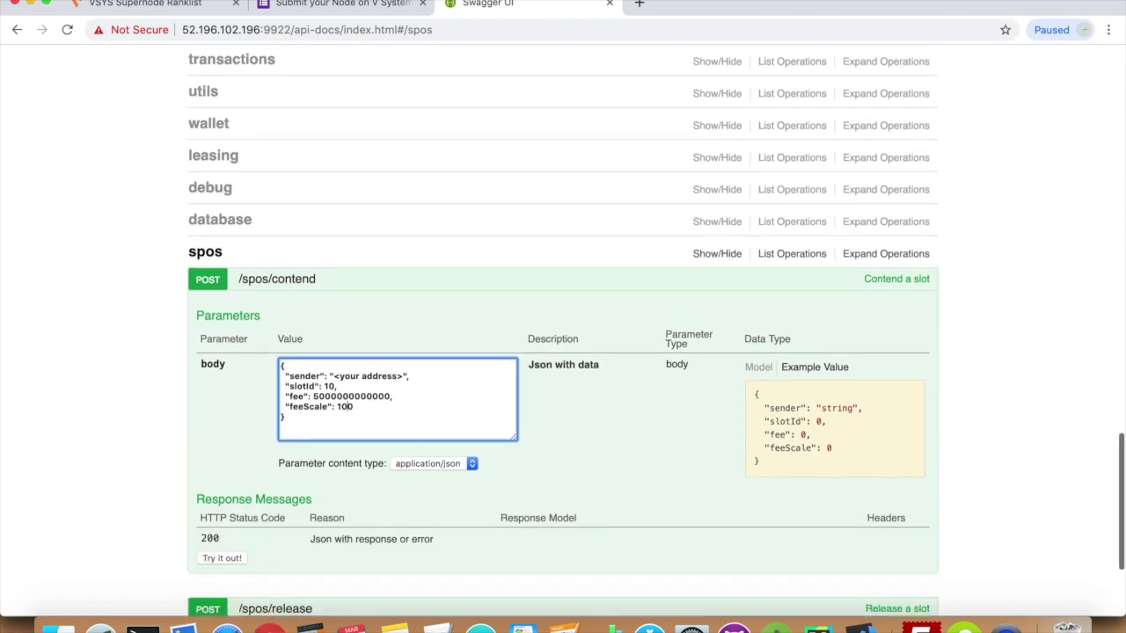